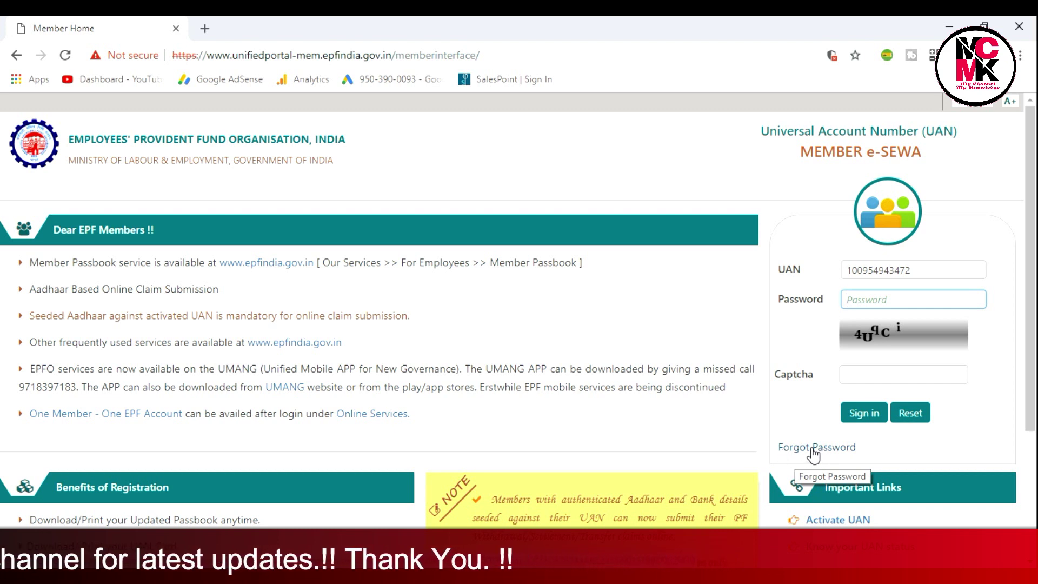
# - Go to the Forgot Password page from the Member e-SEWA login page
pyautogui.click(813, 450)
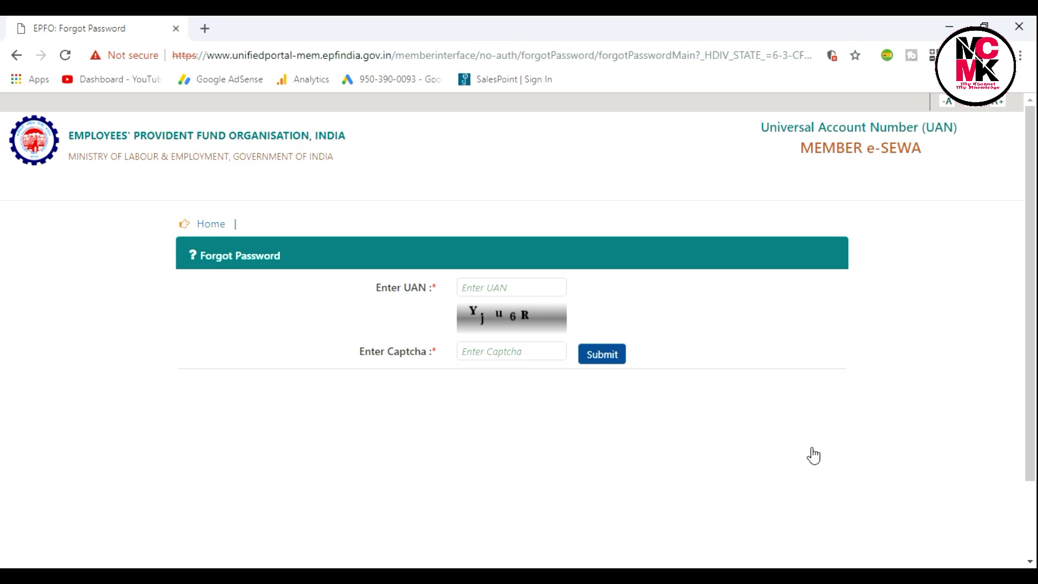
# - Enter the member's UAN in the Forgot Password form's UAN box
pyautogui.tripleClick(488, 295)
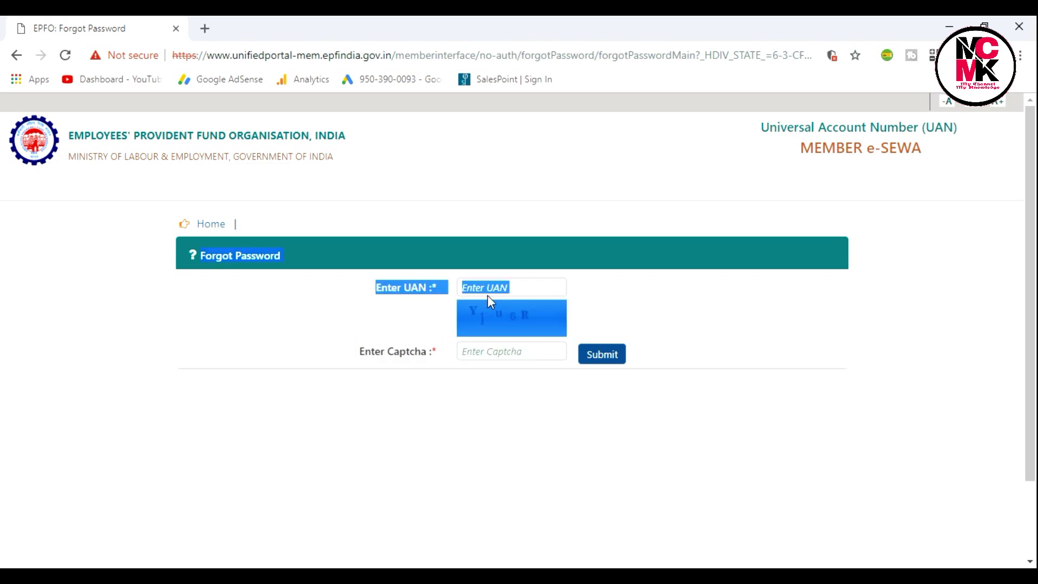
pyautogui.click(551, 282)
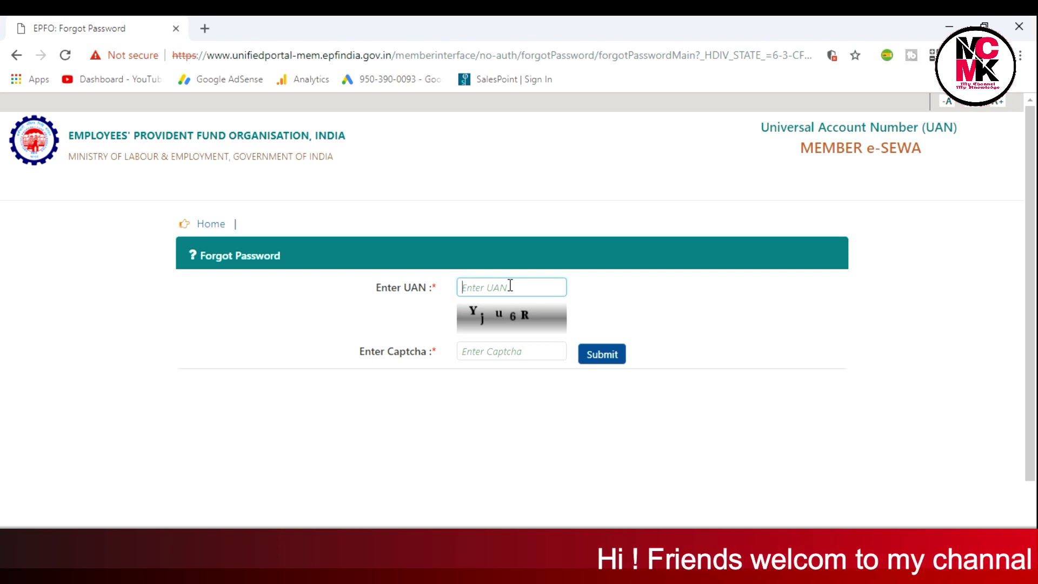
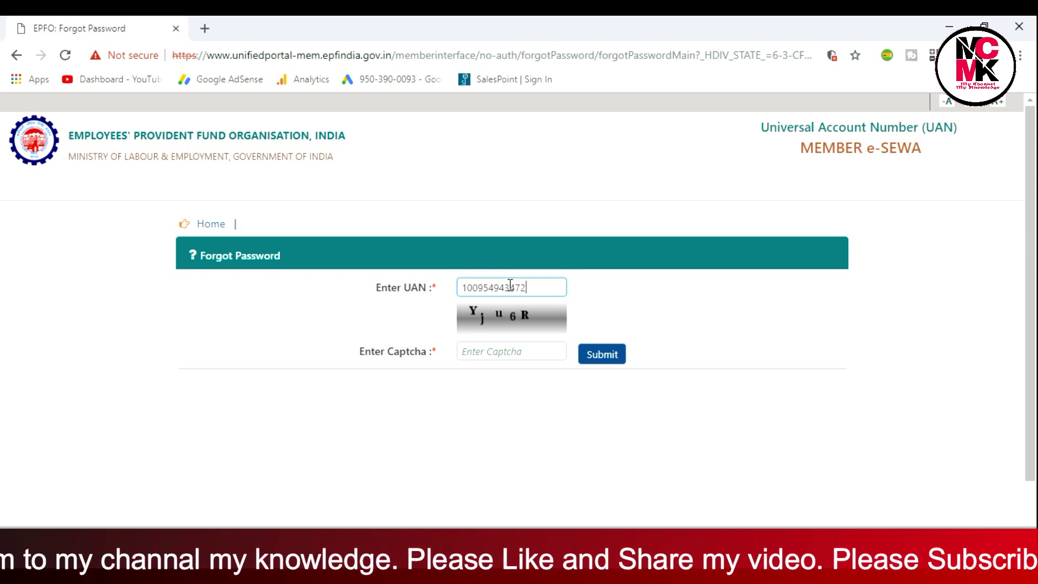
# - Fill in the displayed captcha and submit the UAN for password recovery
pyautogui.click(475, 353)
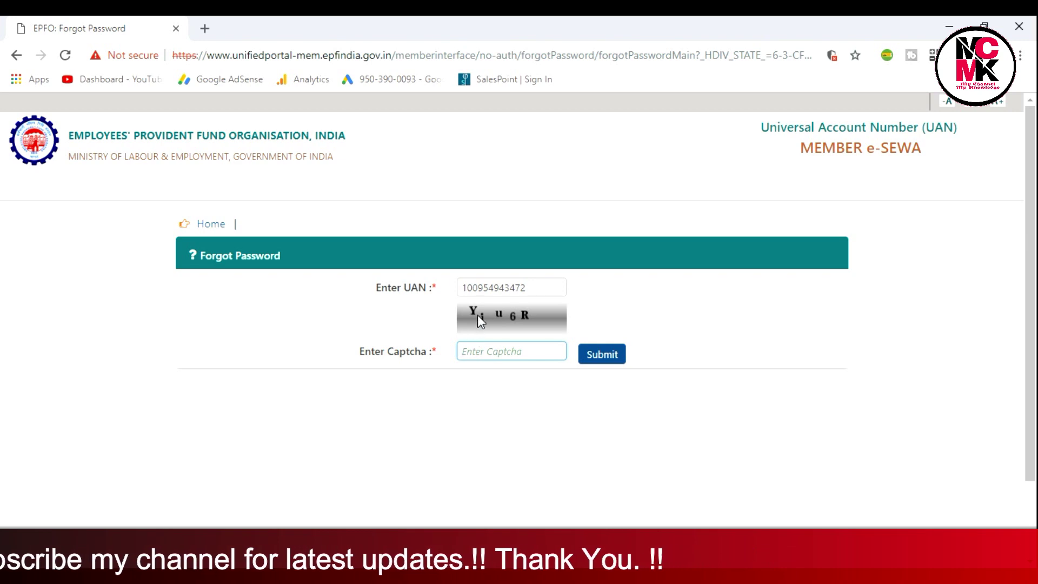
pyautogui.write('Y')
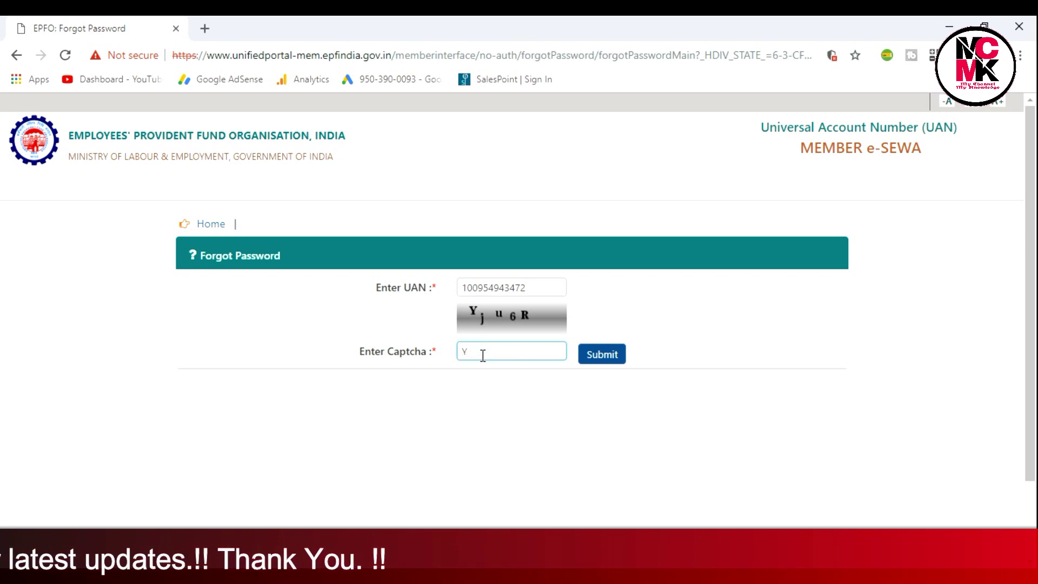
pyautogui.write('ju')
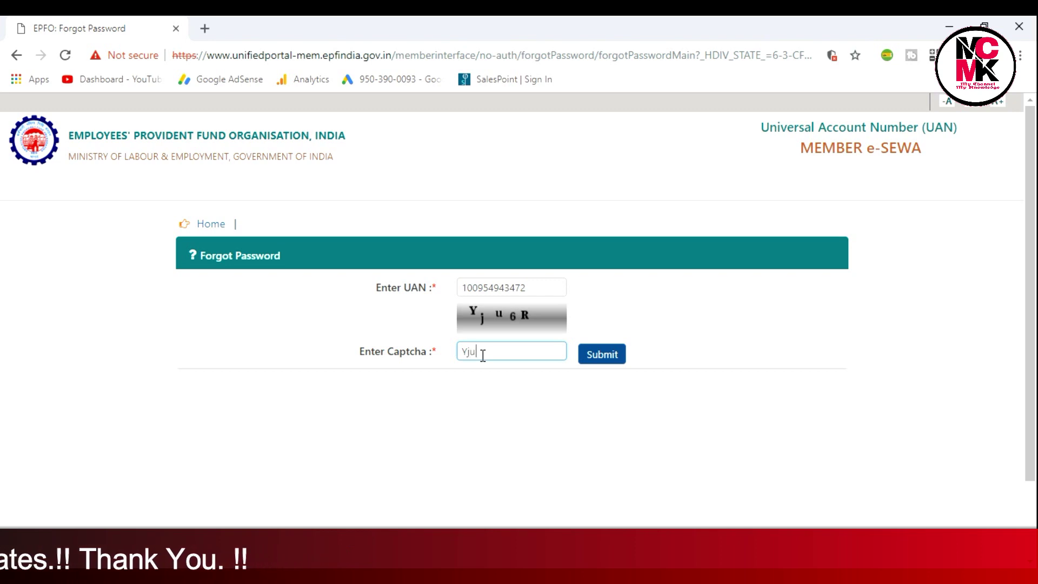
pyautogui.write('6R')
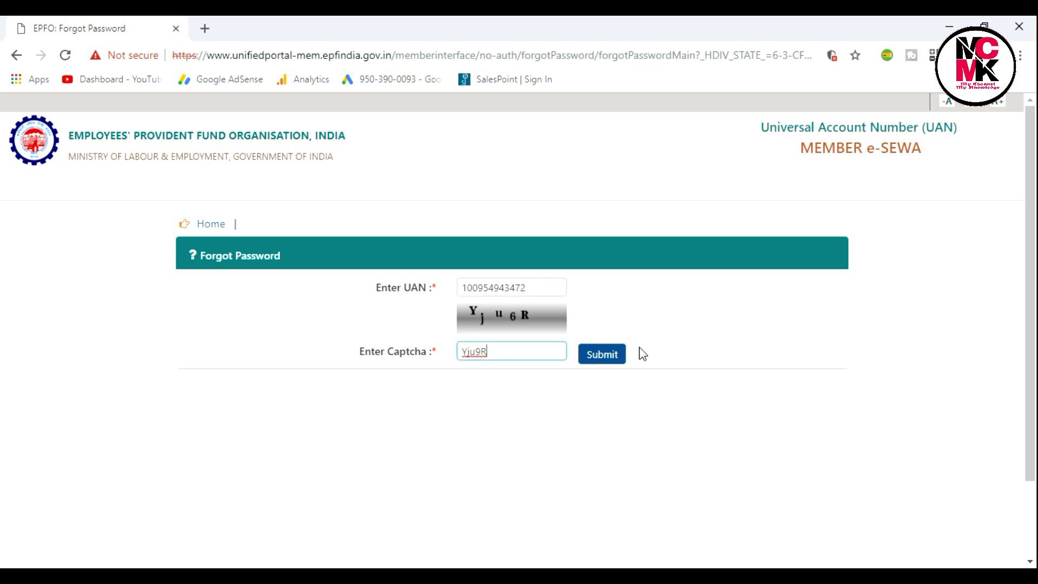
pyautogui.click(604, 358)
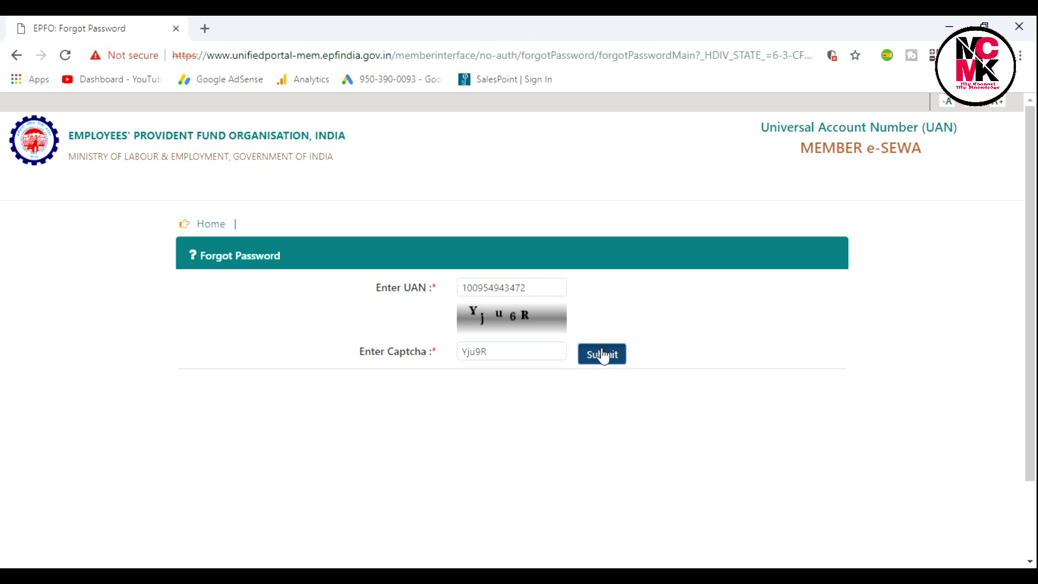
pyautogui.click(601, 352)
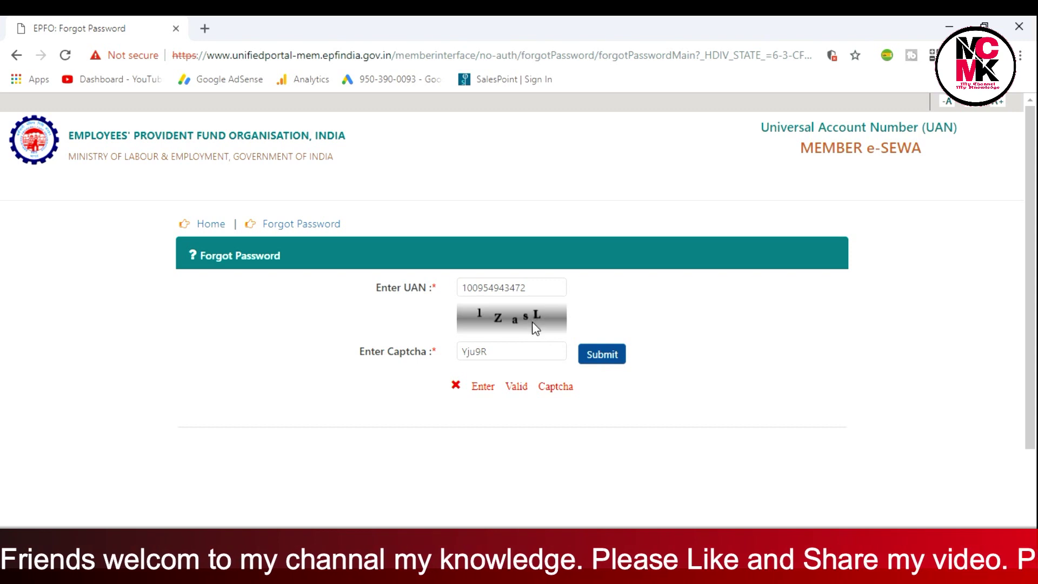
# - Replace the rejected captcha with the new captcha and resubmit the form
pyautogui.click(498, 354)
pyautogui.press('BackSpace')
pyautogui.press('BackSpace')
pyautogui.press('BackSpace')
pyautogui.press('BackSpace')
pyautogui.press('BackSpace')
pyautogui.write('1ZasL')
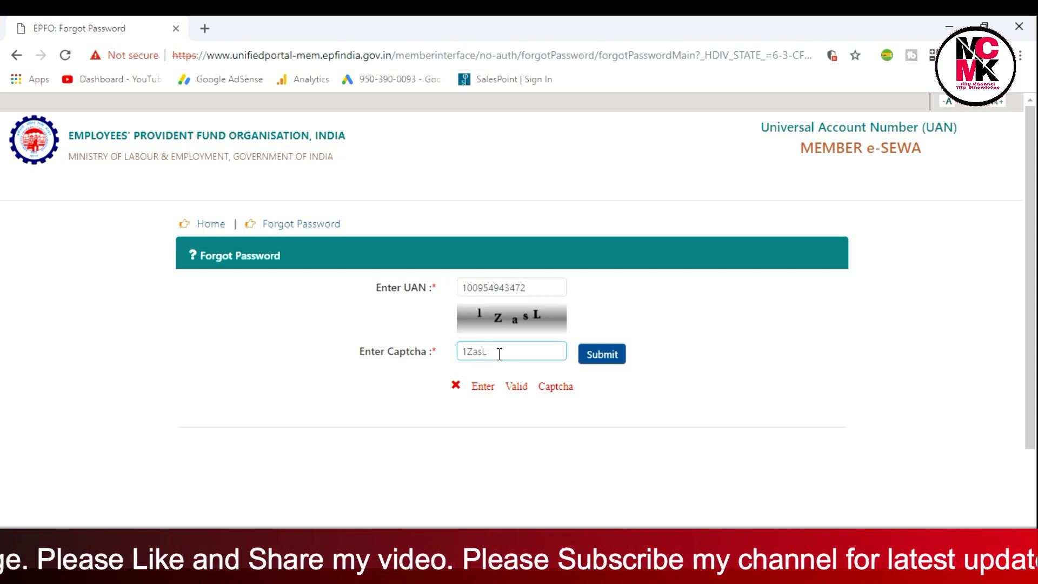
pyautogui.click(601, 364)
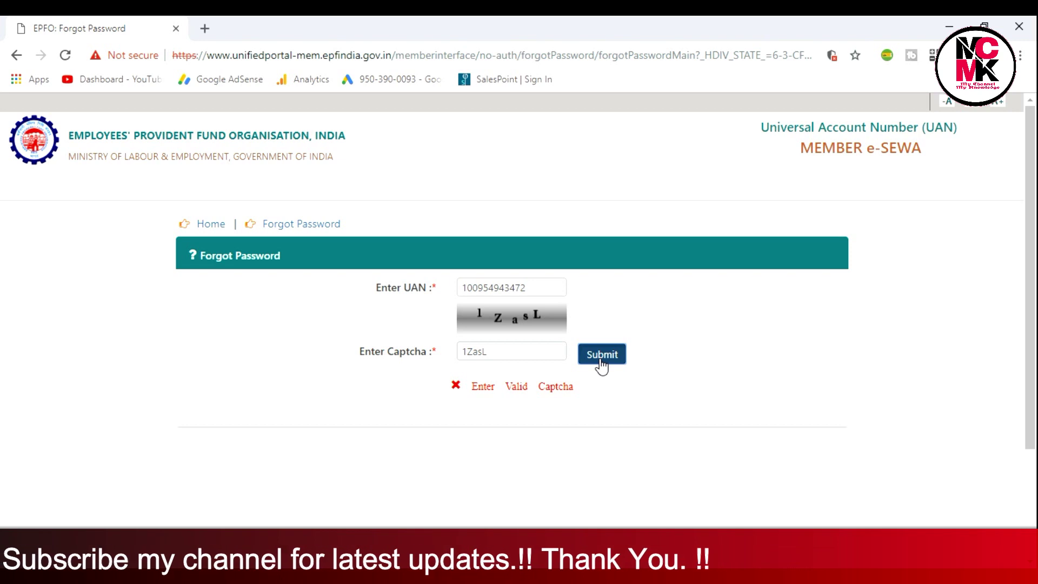
pyautogui.click(601, 364)
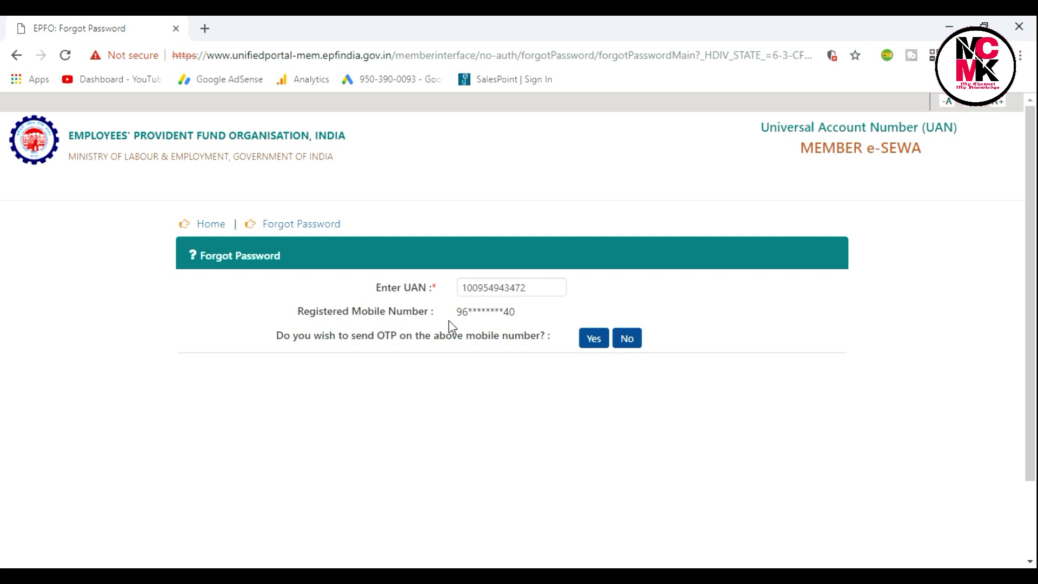
# - Highlight the masked registered mobile number, then confirm sending the OTP to it
pyautogui.doubleClick(463, 311)
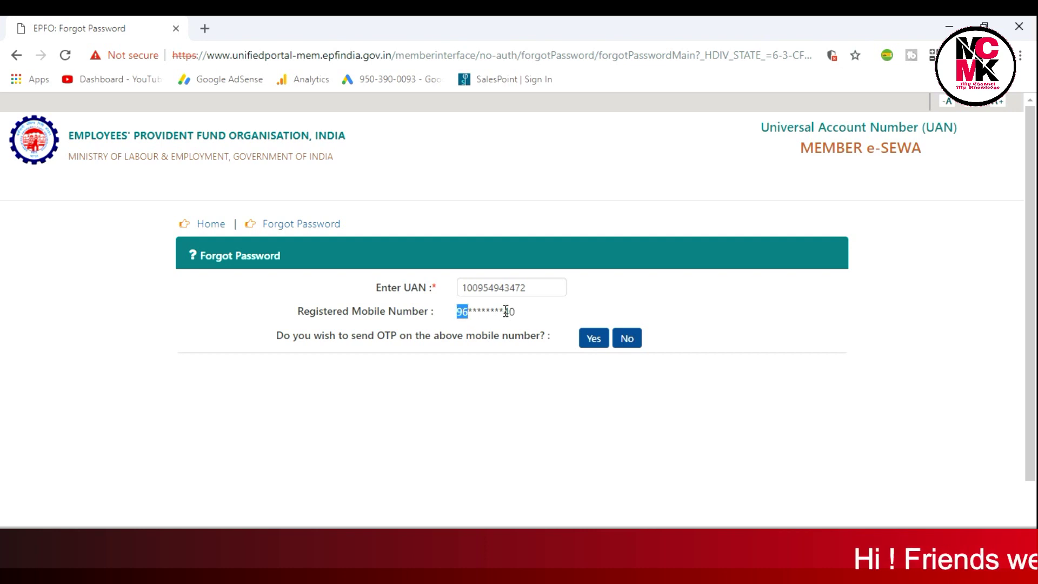
pyautogui.moveTo(457, 312); pyautogui.dragTo(523, 316)
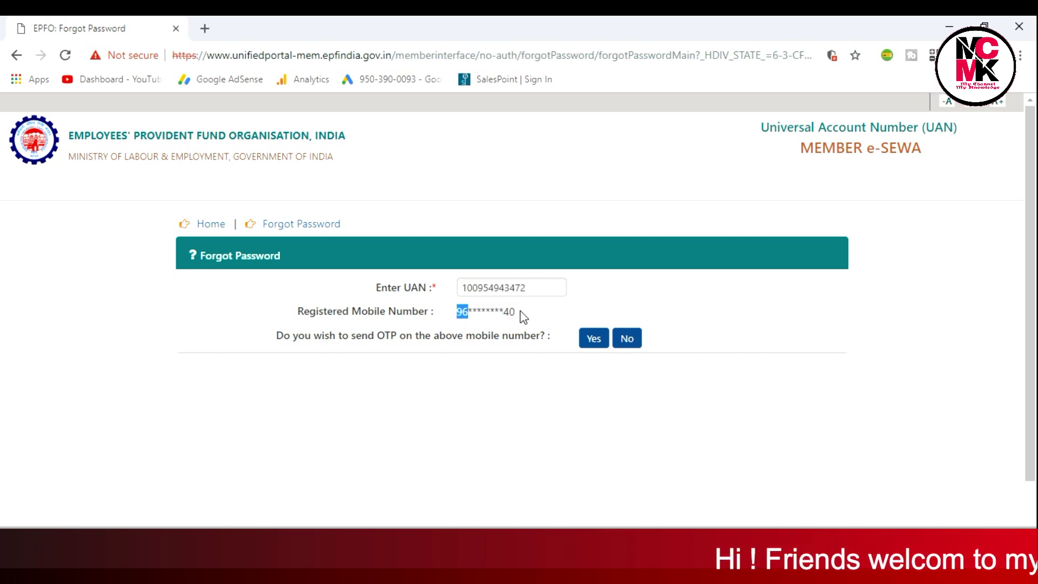
pyautogui.click(523, 317)
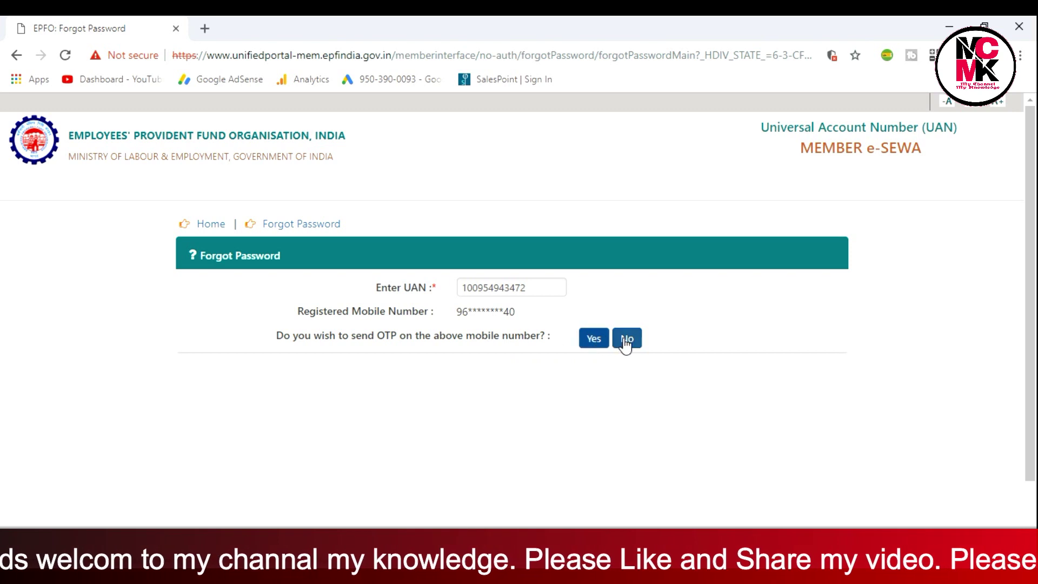
pyautogui.click(597, 345)
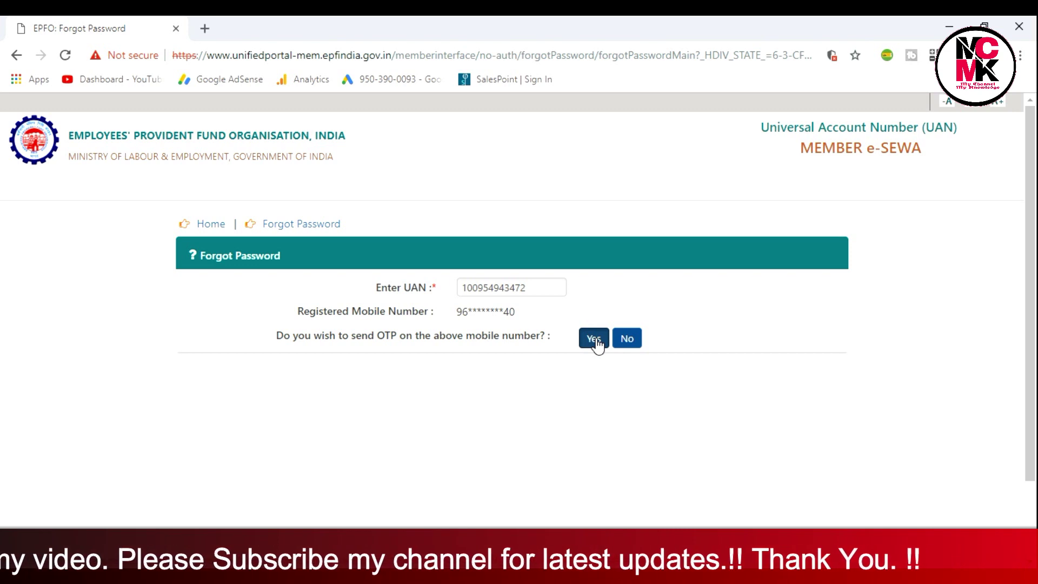
pyautogui.click(596, 340)
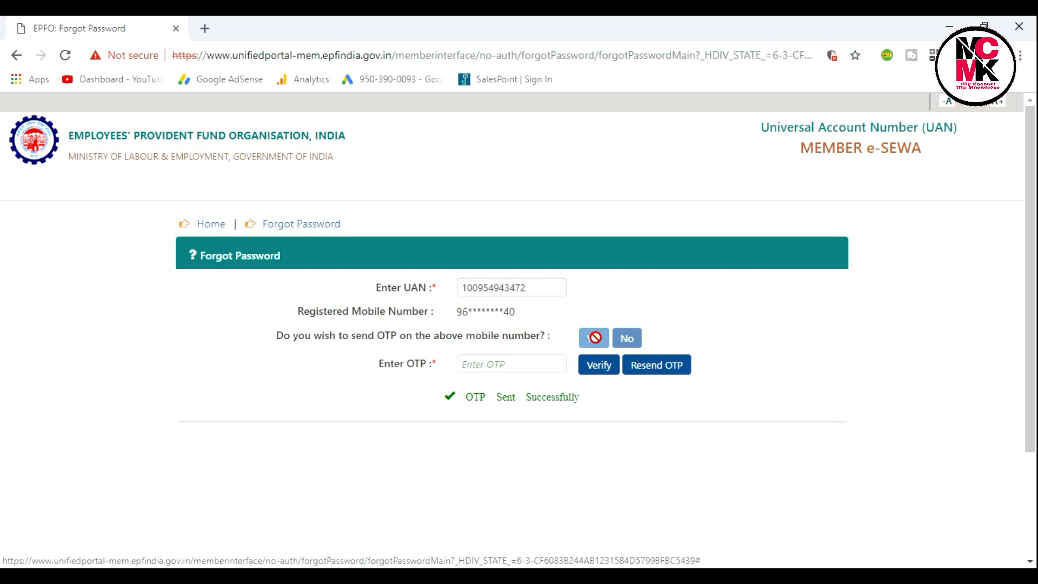
# - Enter the four-digit OTP received on the registered mobile and submit it for verification
pyautogui.click(534, 359)
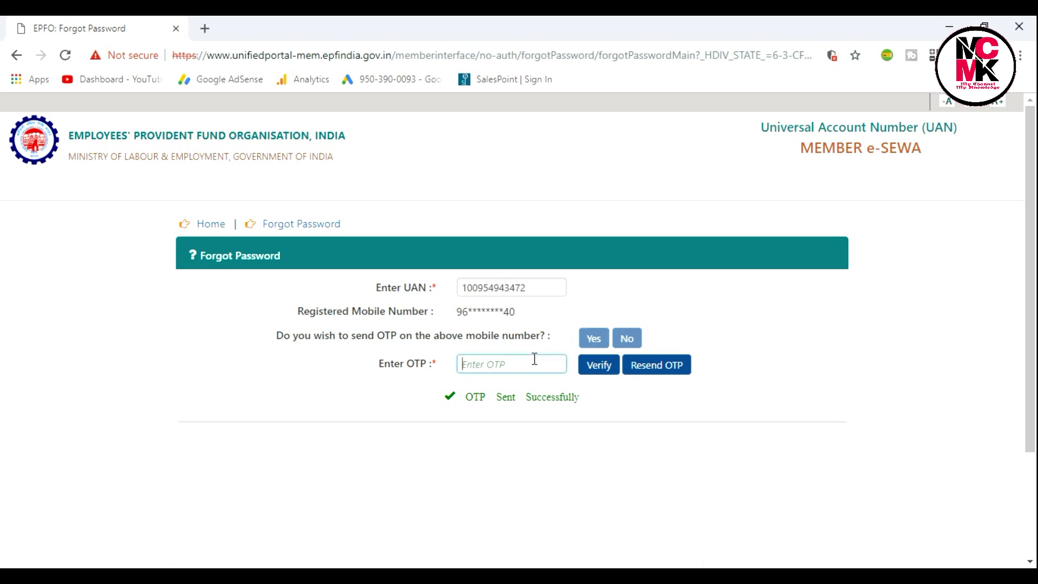
pyautogui.write('••••')
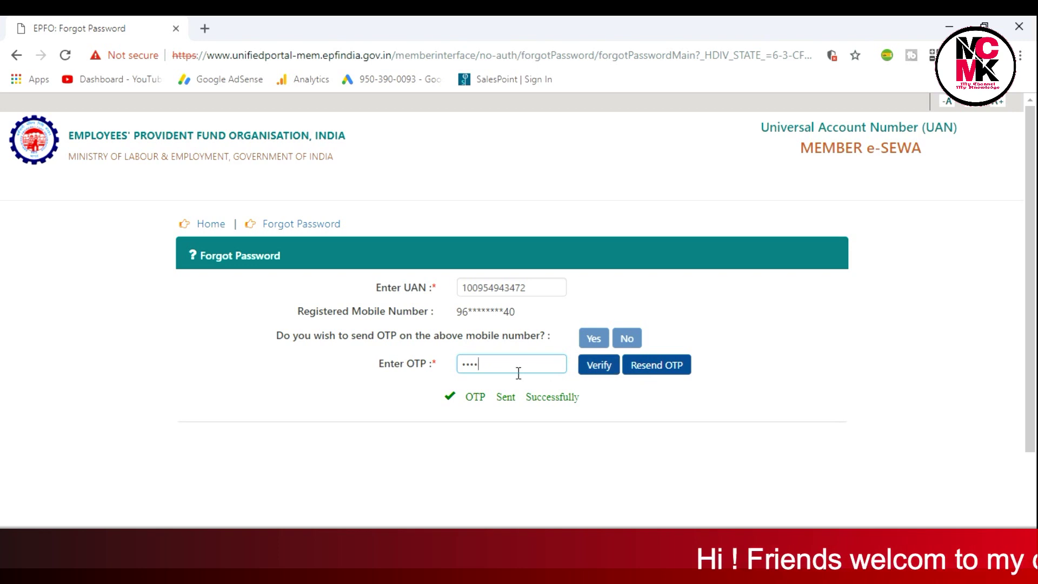
pyautogui.click(599, 365)
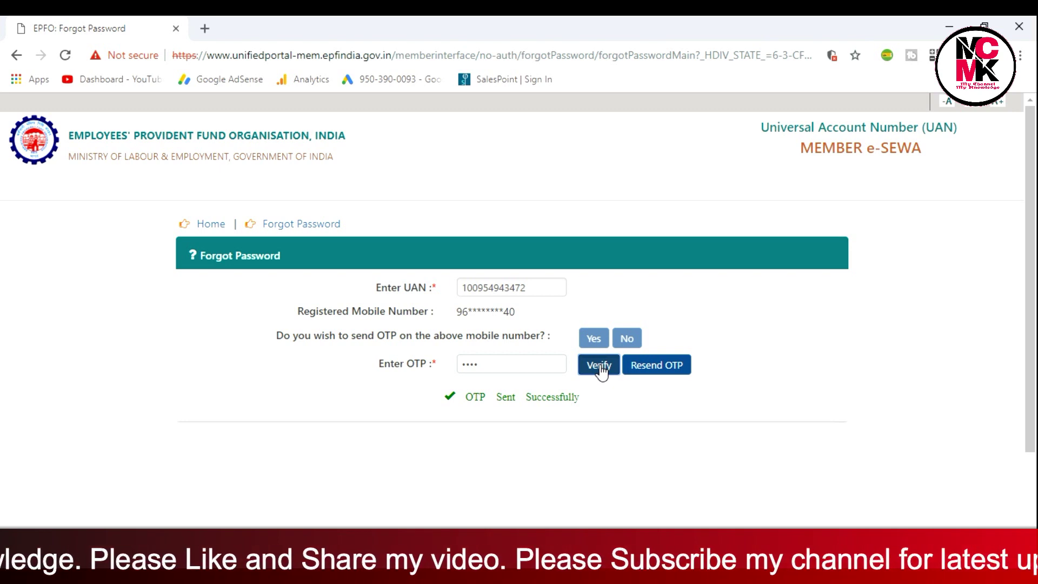
# - Get the OTP verified, then place the cursor in the New Password field
pyautogui.click(600, 371)
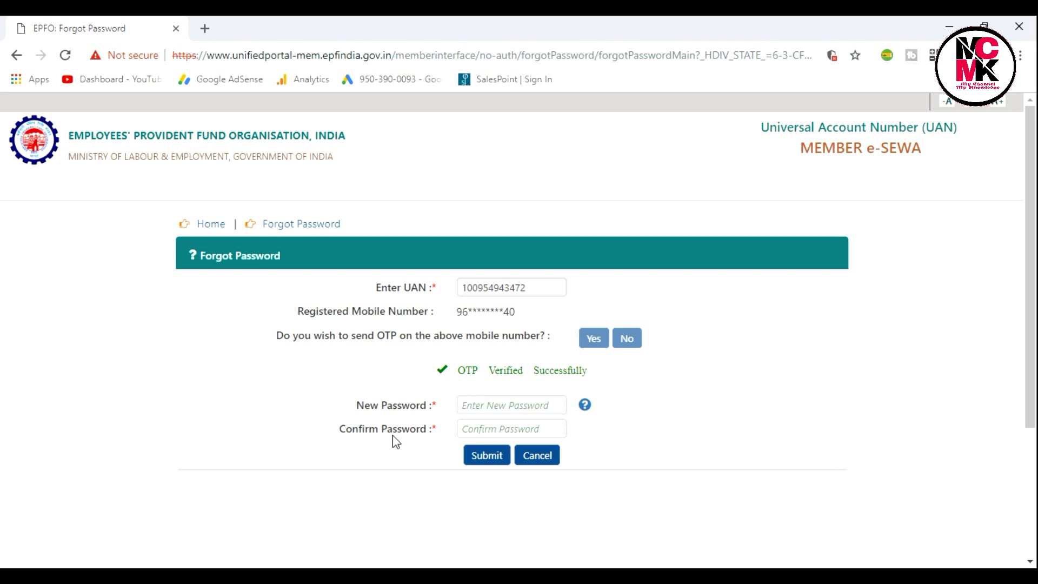
pyautogui.click(493, 403)
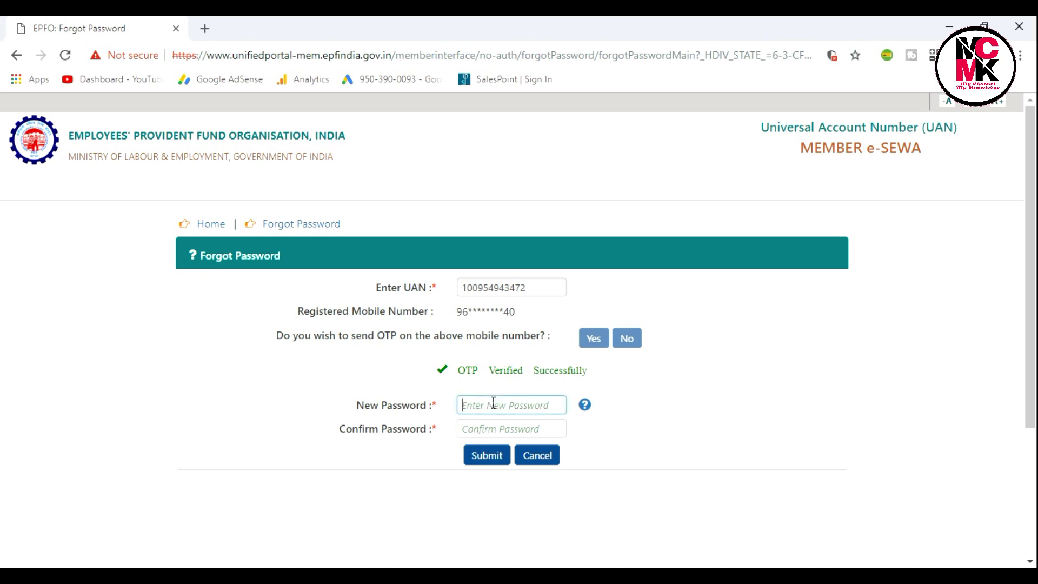